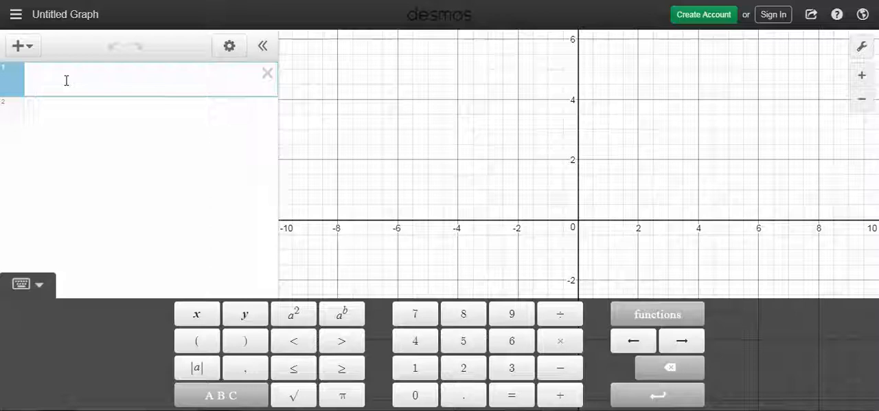
Step: Define the list n = [1,2,3,...,10] in the first expression line
text(n = )
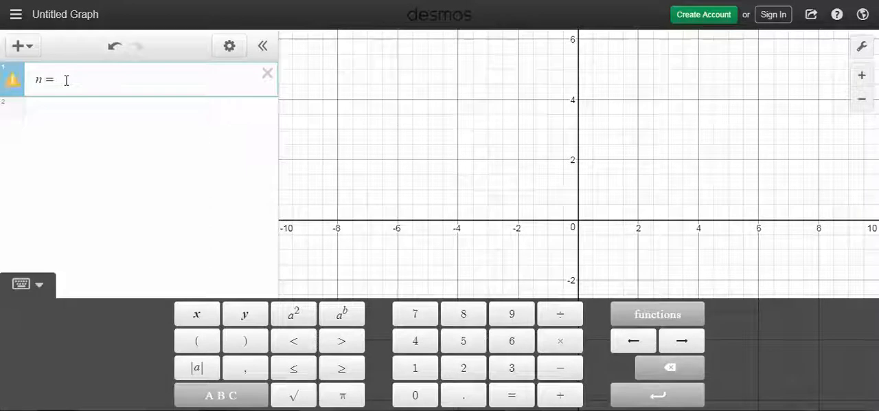
text([)
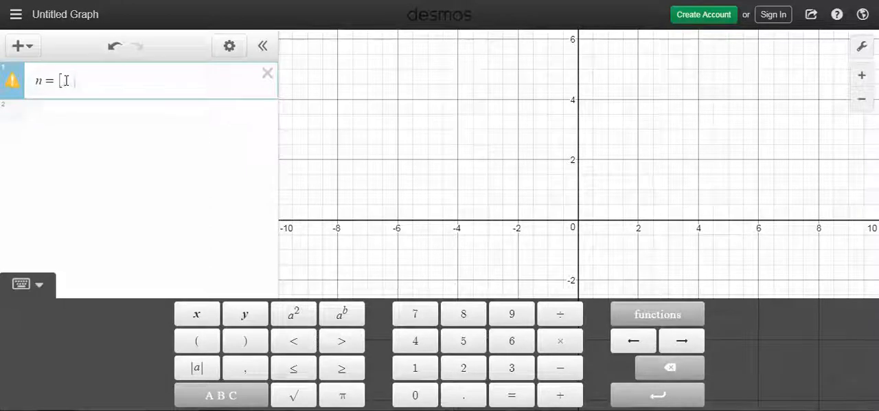
text(1,2,3,...)
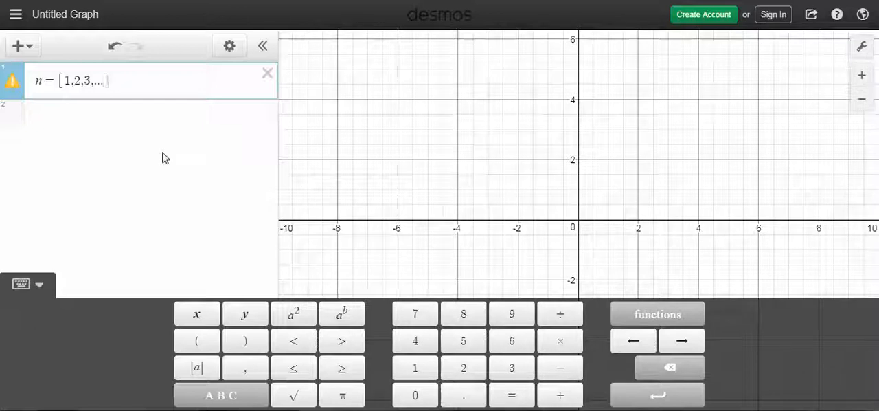
text(,10)
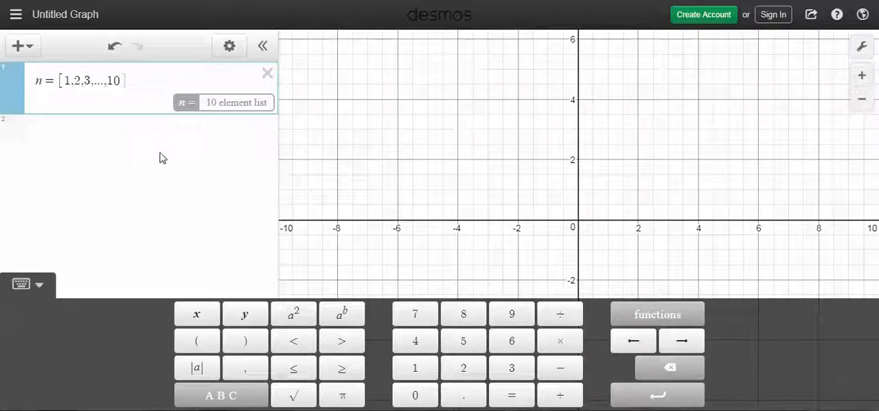
Step: Add two slider parameters below the list, a = 1 and d = 1
click(111, 132)
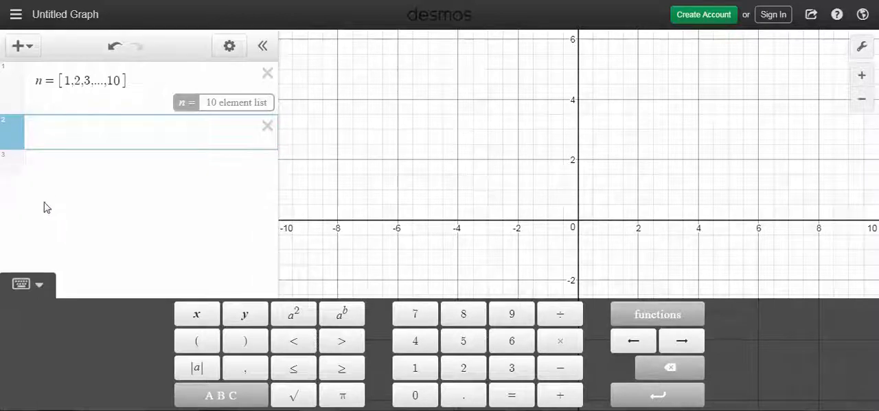
text(a = 1)
key(Return)
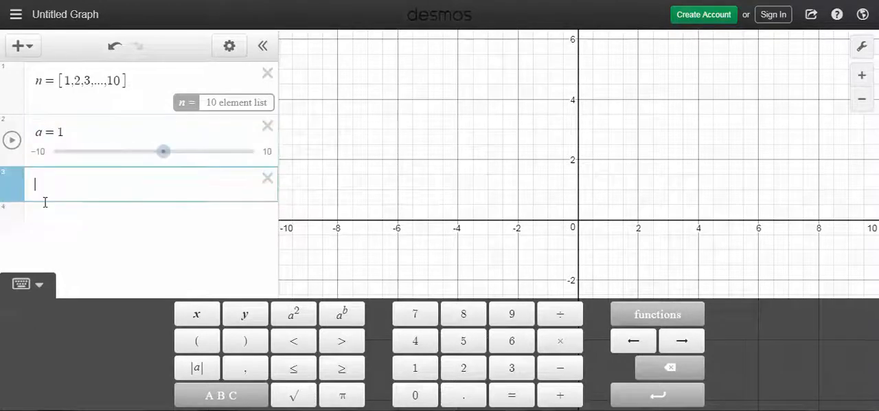
text(d = 1)
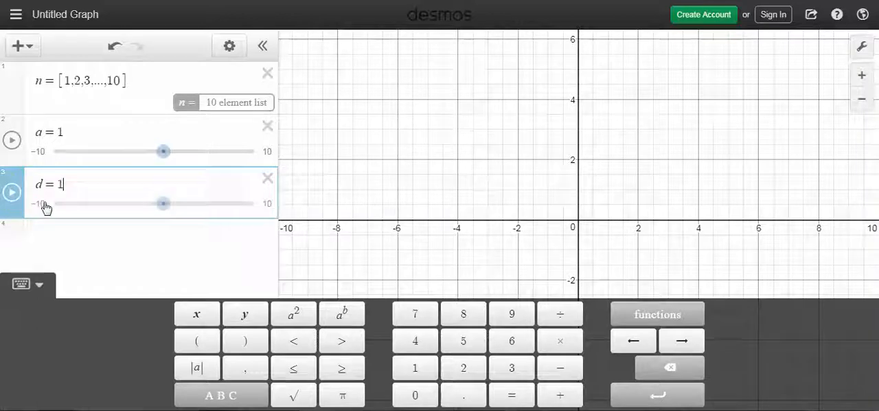
key(Return)
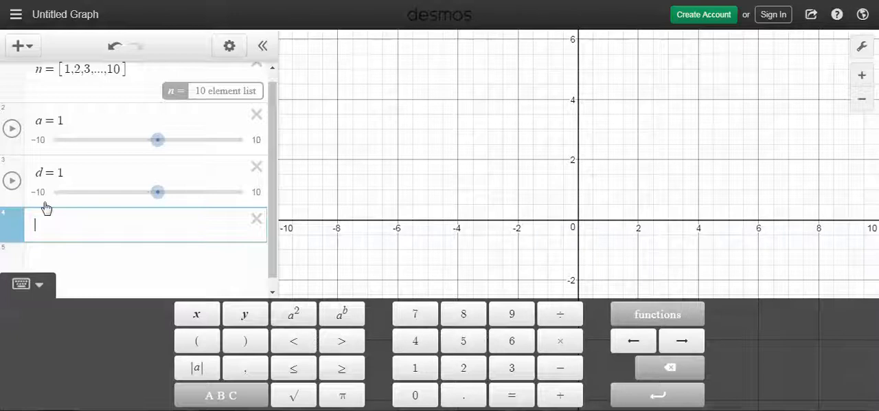
Step: Plot the terms of the arithmetic sequence as the points (n, a+(n-1)d)
text(()
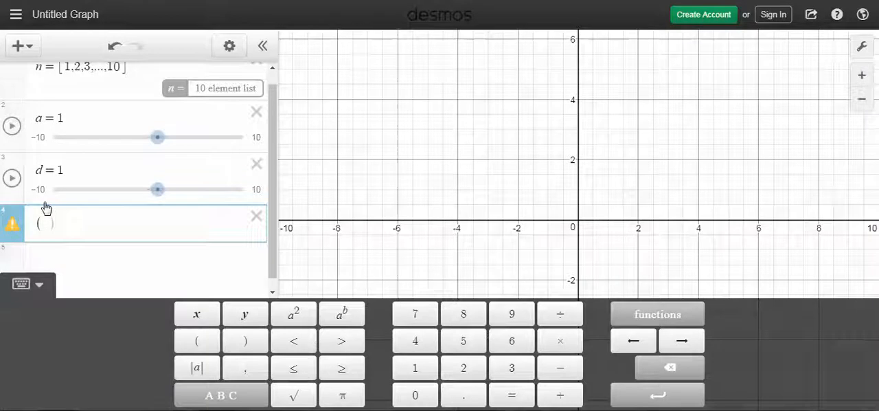
text(n)
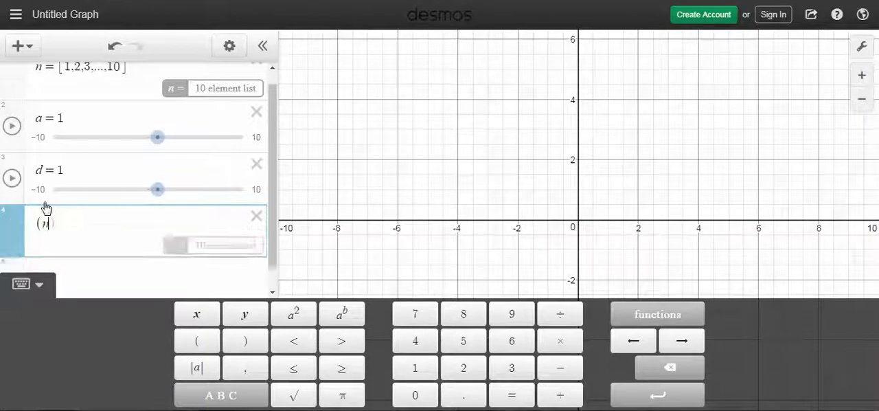
text(,)
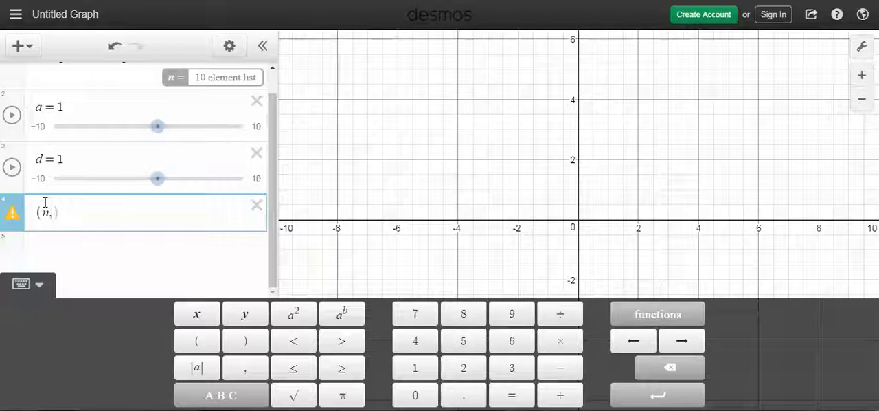
text(a+)
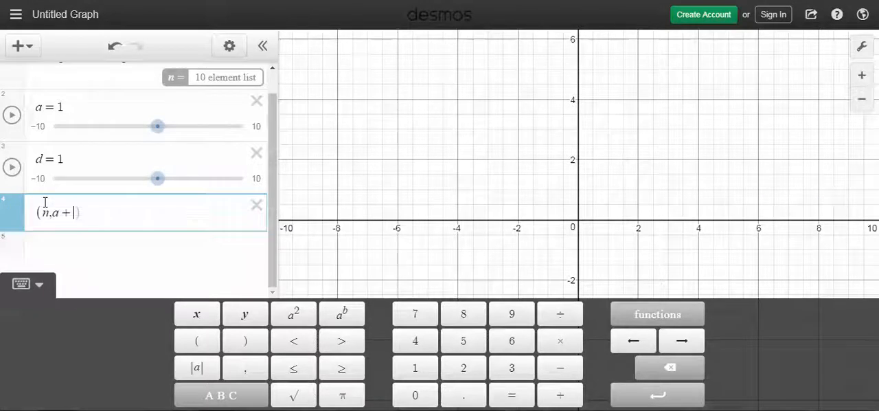
text(()
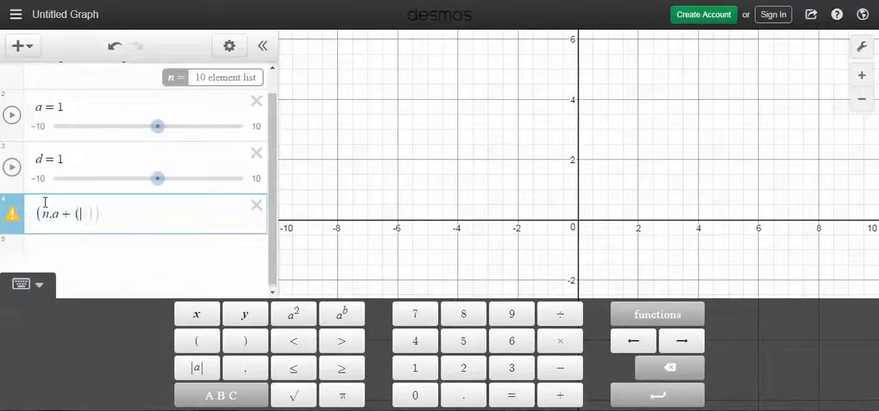
text(n-1)
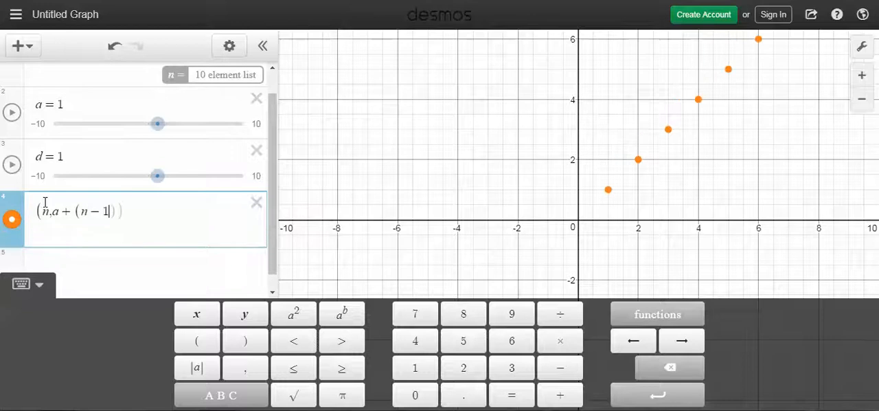
text()d)
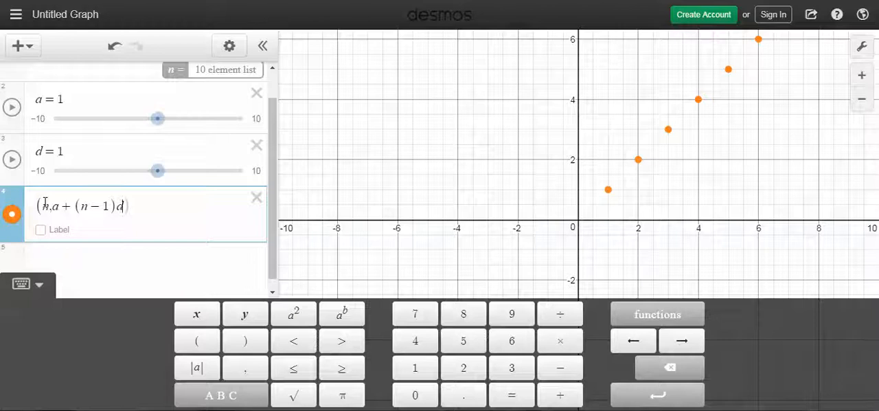
key(Return)
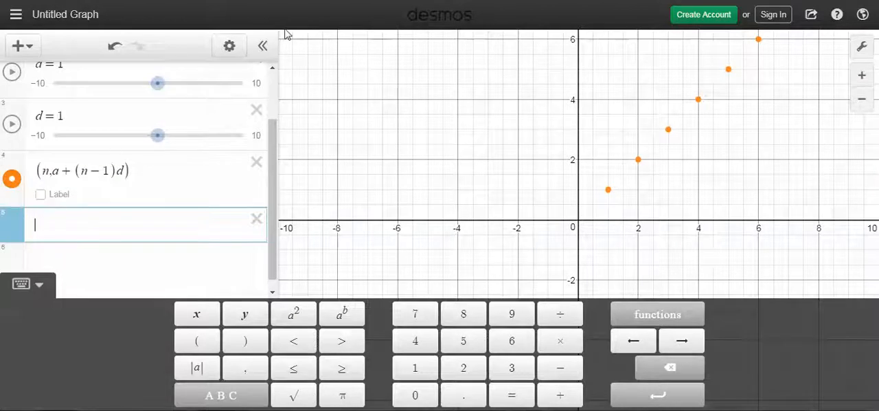
Step: Set the x-axis upper limit to 10 and its step to 1, and bring all the sequence points into view
drag(703, 200, 487, 346)
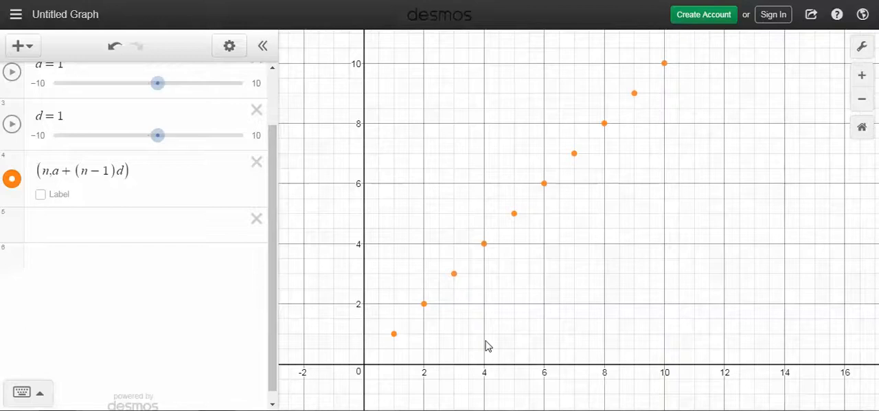
click(863, 48)
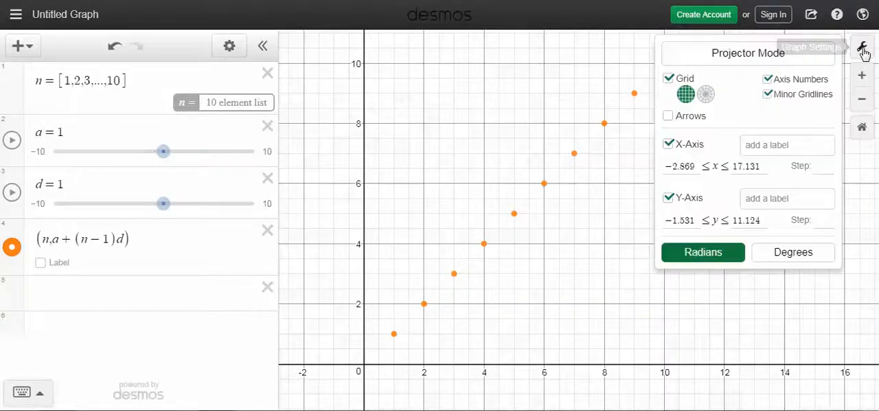
click(756, 166)
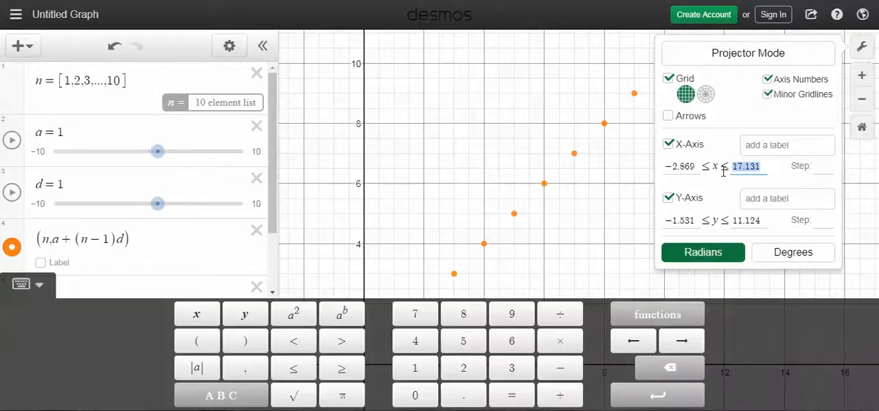
text(10)
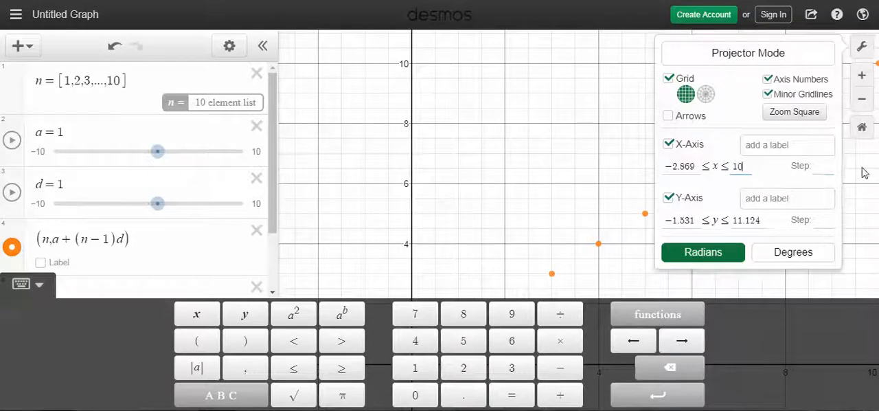
click(820, 167)
text(1)
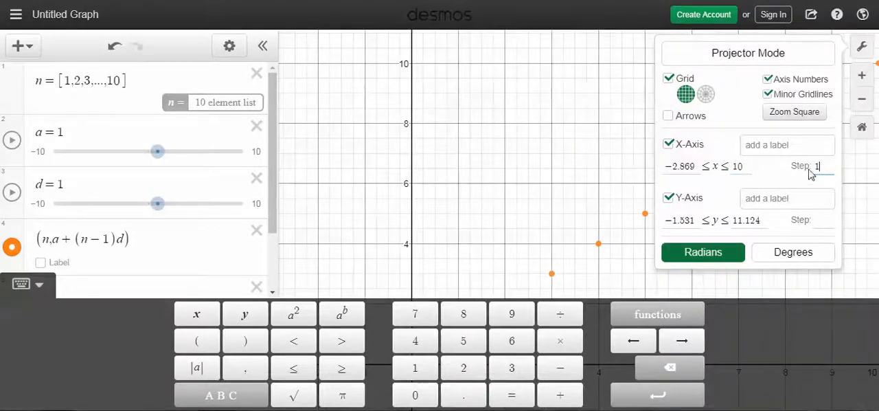
click(553, 176)
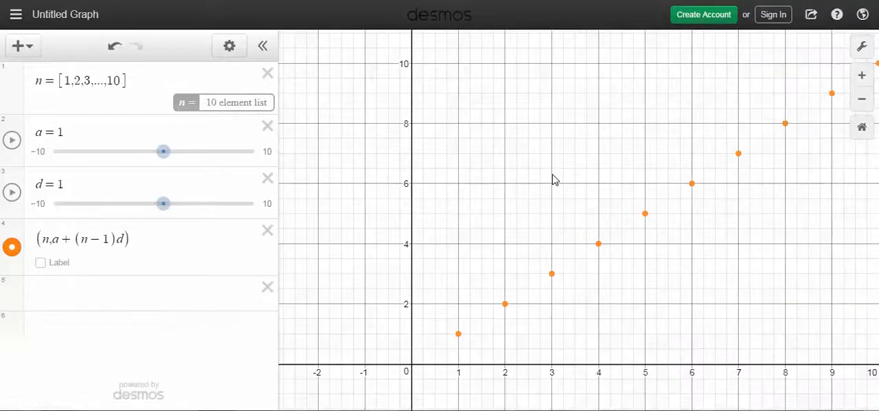
drag(502, 190, 429, 202)
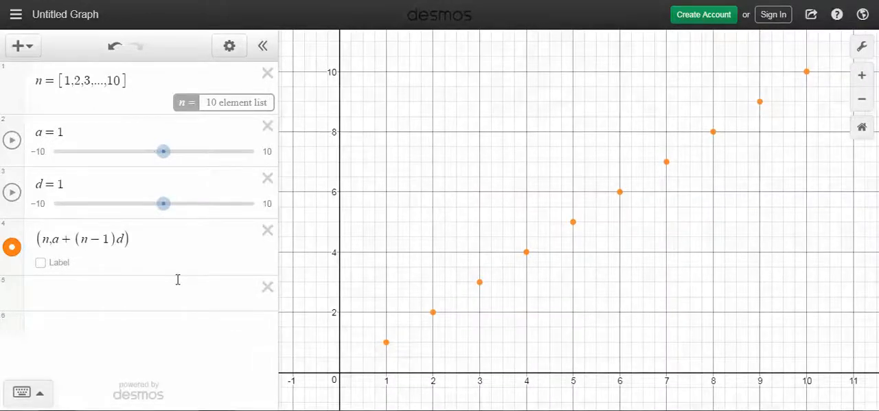
Step: With the sequence points' coordinate labels switched on, set slider a to 0.4 and slider d to 1.1, and hide the labels again
click(66, 263)
click(43, 264)
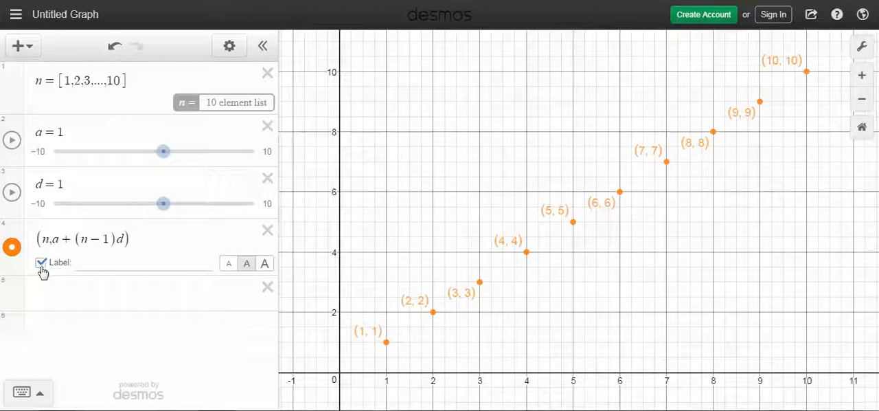
mouse_move(164, 152)
mouse_down()
mouse_move(188, 158)
mouse_move(158, 163)
mouse_up()
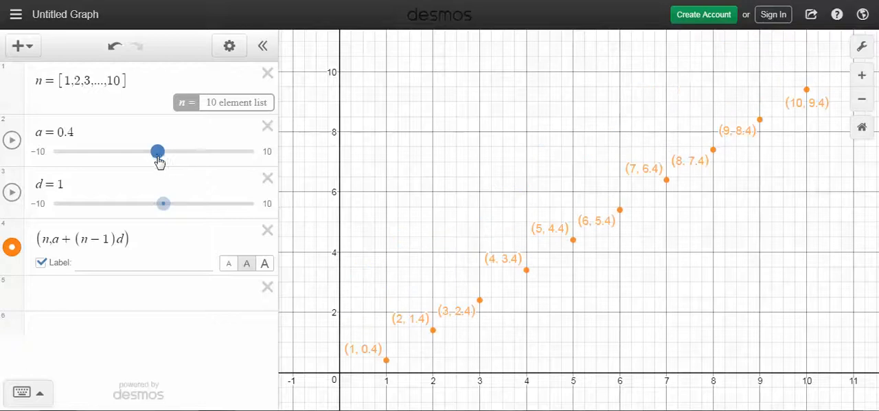
mouse_move(163, 206)
mouse_down()
mouse_move(193, 211)
mouse_move(166, 209)
mouse_up()
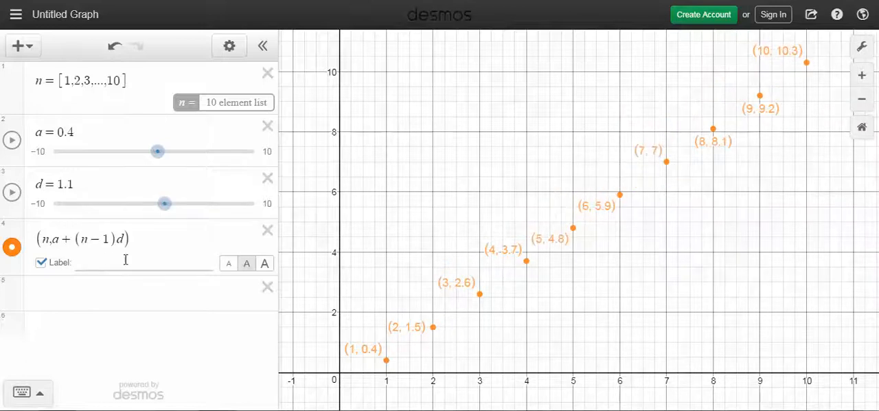
click(41, 264)
Step: Plot the partial sums of the arithmetic sequence as the points (n, n/2(2a+(n-1)d)) in a new expression
click(51, 294)
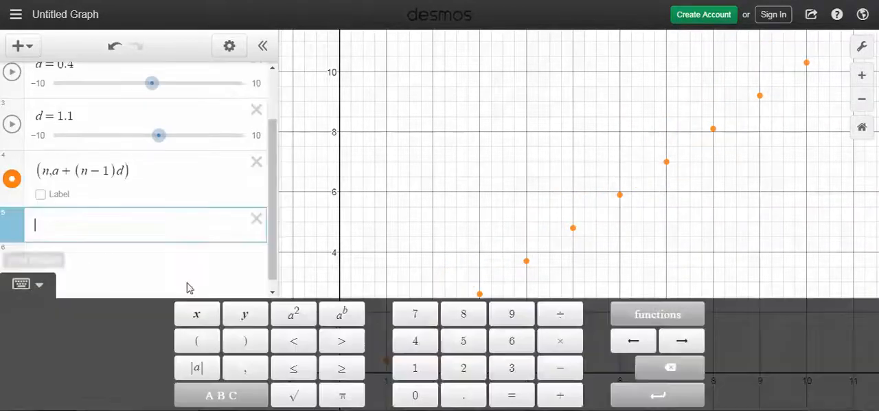
text(()
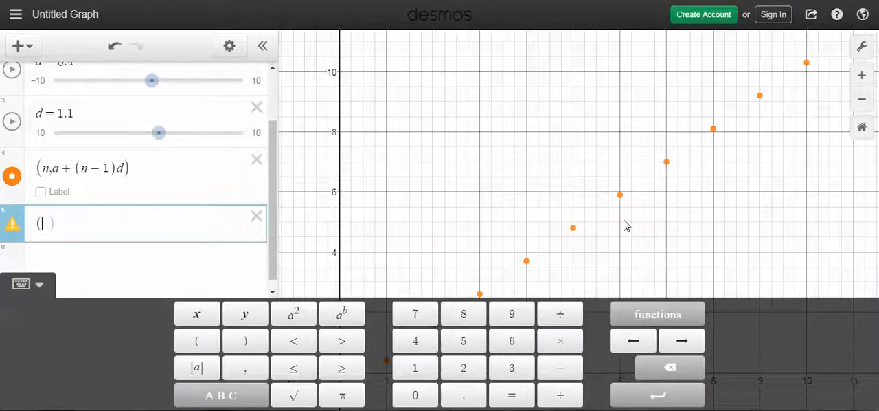
text(n,)
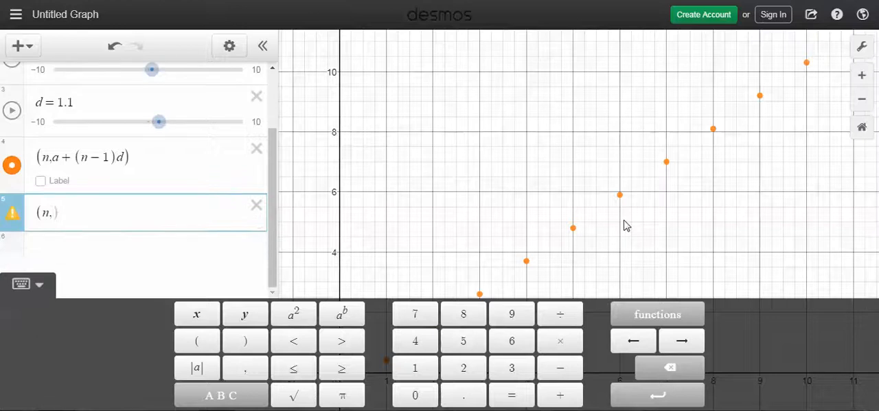
text(n/)
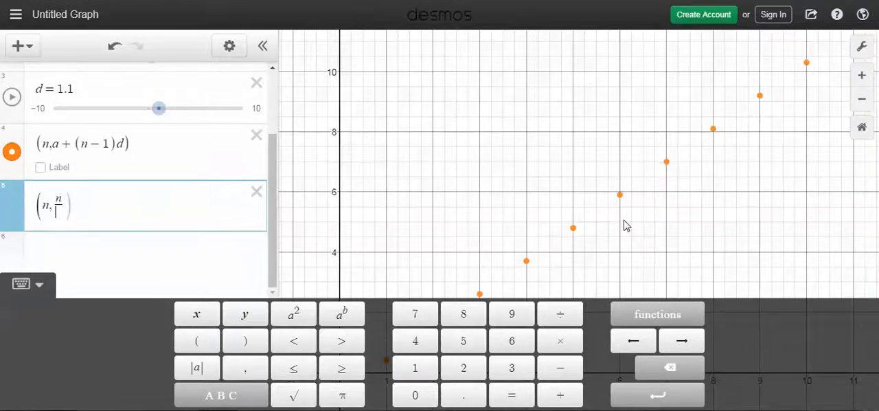
text(2)
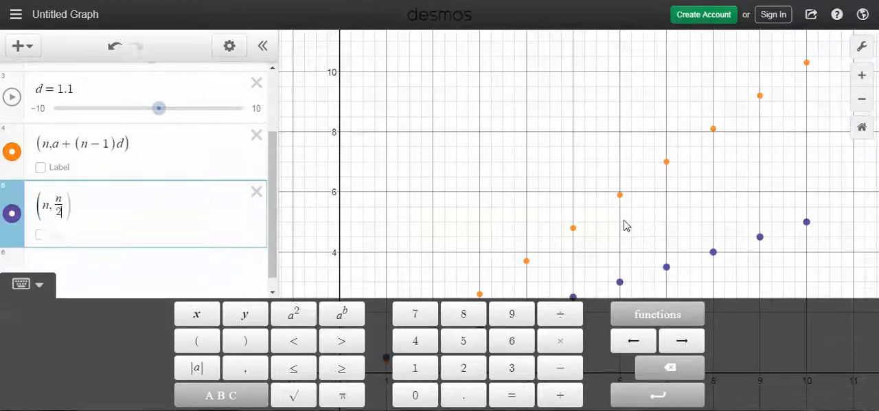
text((2)
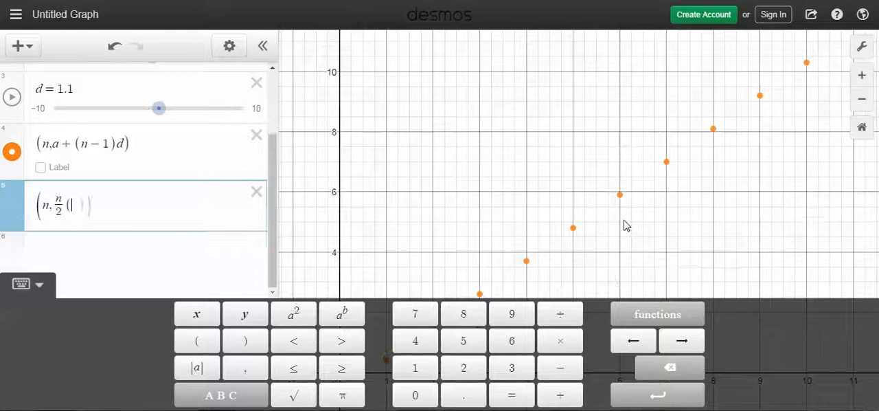
text(a)
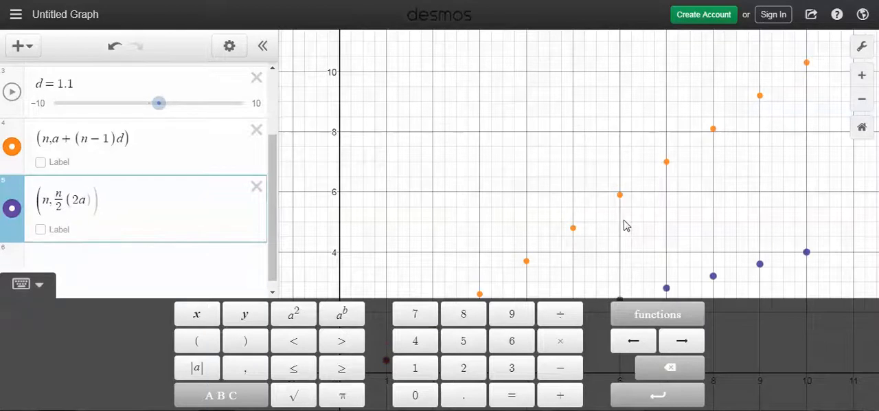
text(+()
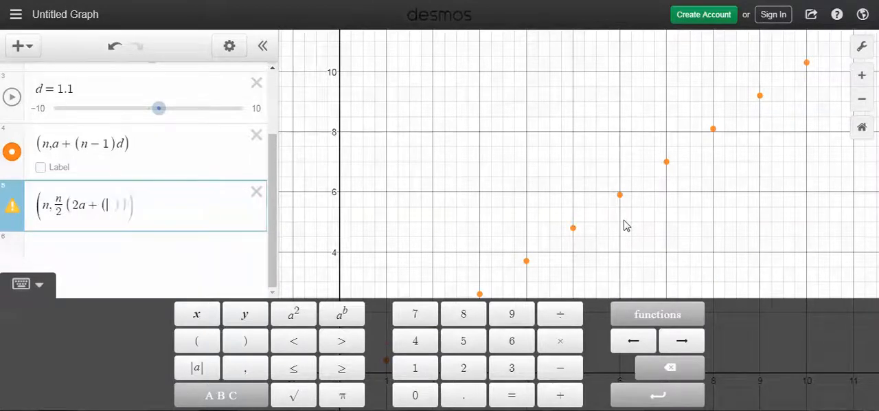
text(n-1)
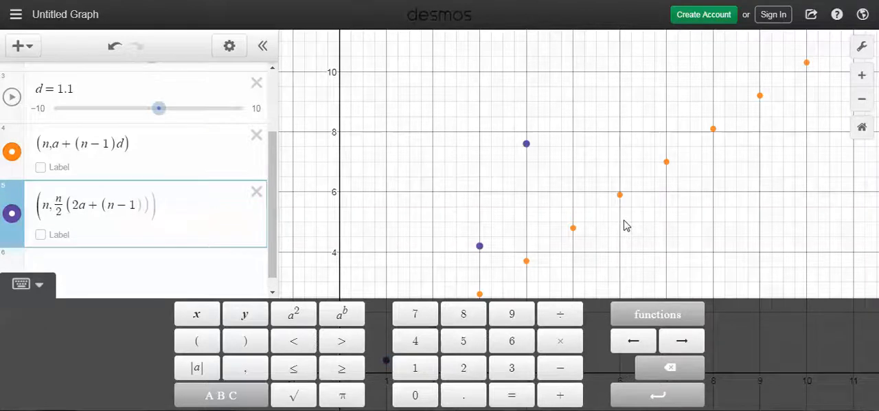
text()d)
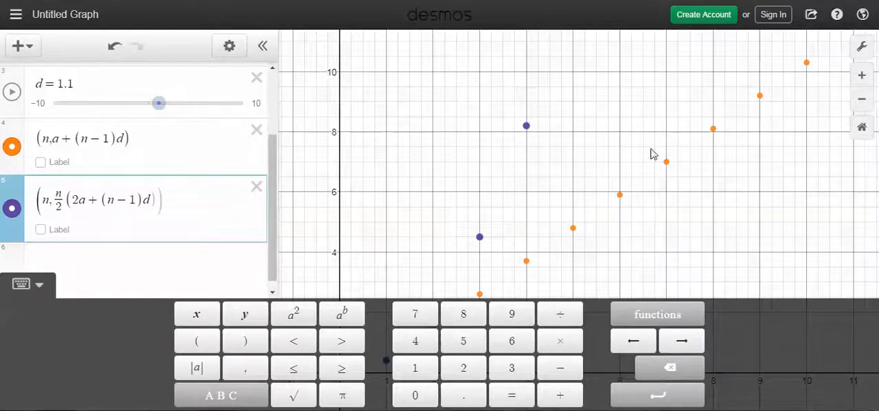
Step: With both sets of points in view, set slider a to -0.8 and slider d to 0.4
click(496, 220)
scroll(563, 245, down, 5)
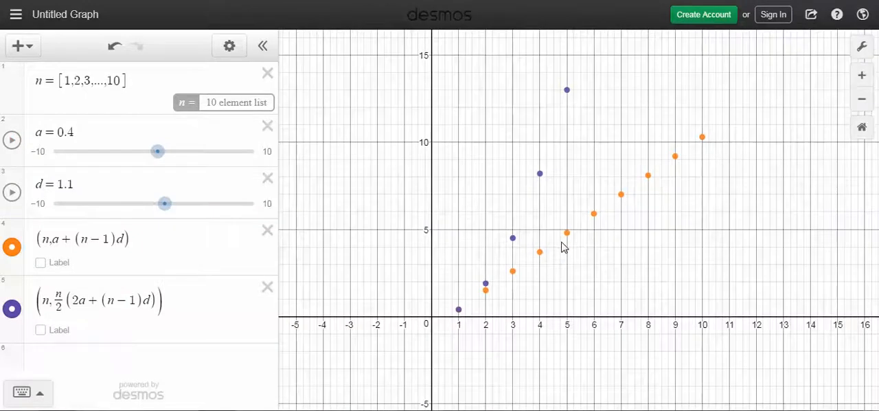
scroll(564, 247, up, 1)
mouse_move(167, 209)
mouse_down()
mouse_move(147, 205)
mouse_move(156, 205)
mouse_up()
drag(157, 157, 144, 171)
mouse_move(158, 201)
mouse_down()
mouse_move(171, 208)
mouse_move(162, 209)
mouse_up()
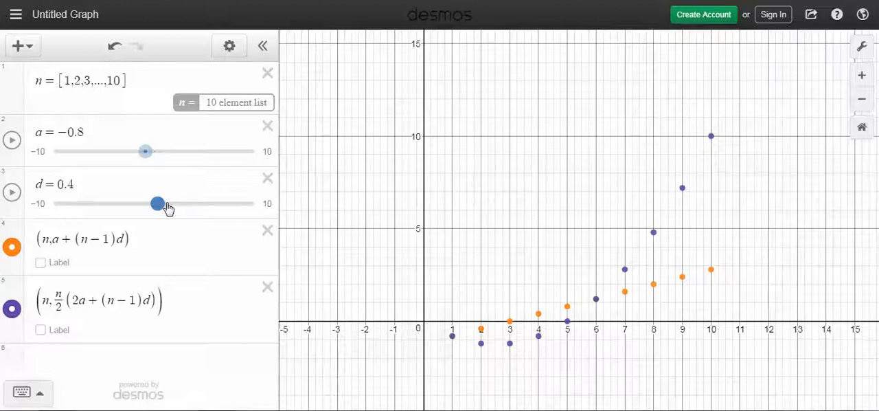
Step: Start a new point expression with x-coordinate n and a summation from m = 1 to n as its y-coordinate
click(59, 355)
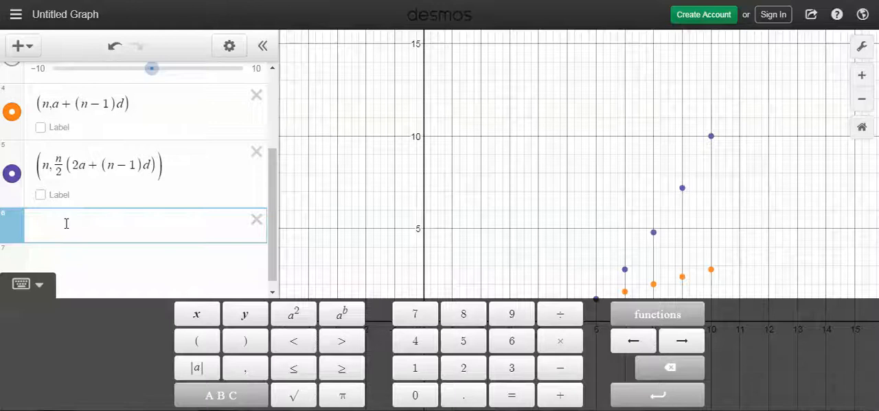
text(()
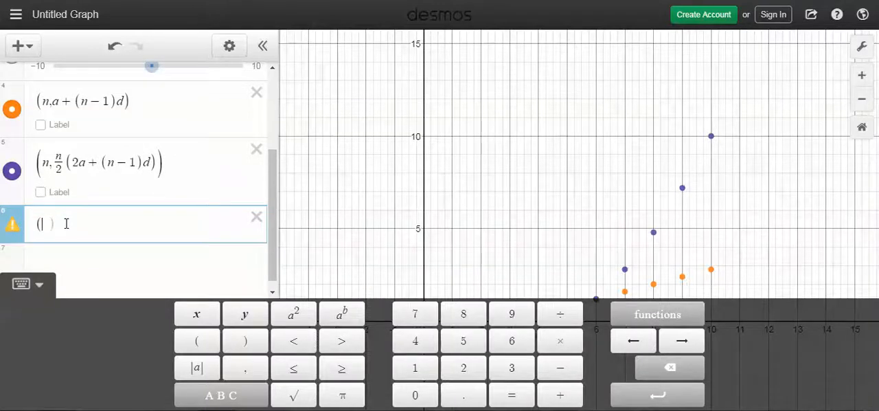
text(n,)
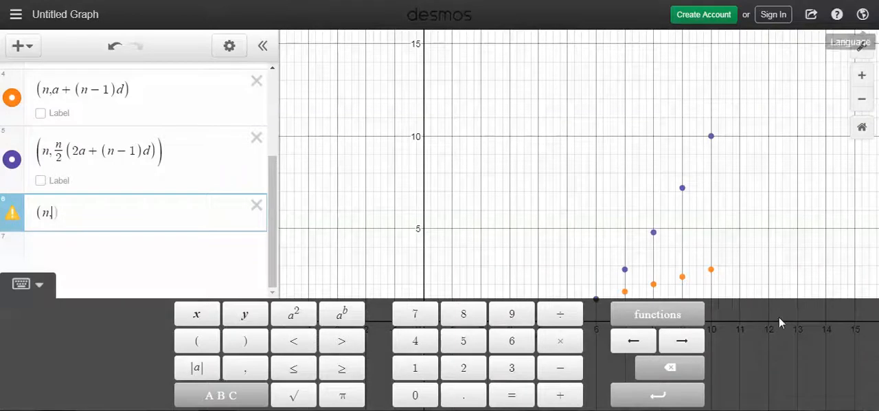
click(654, 316)
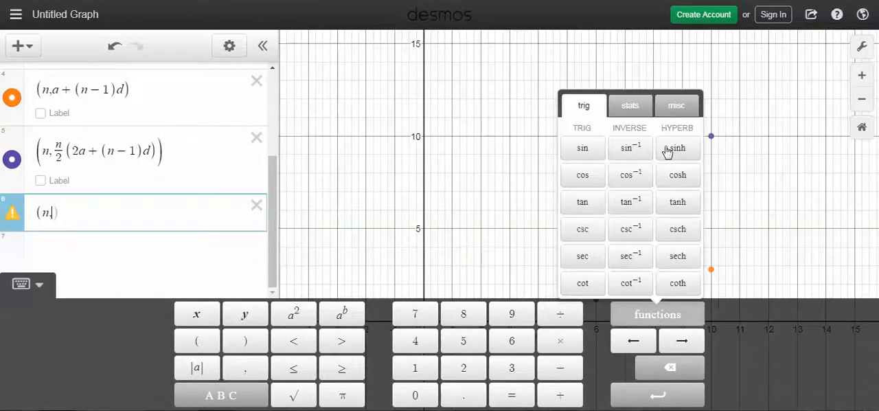
click(676, 108)
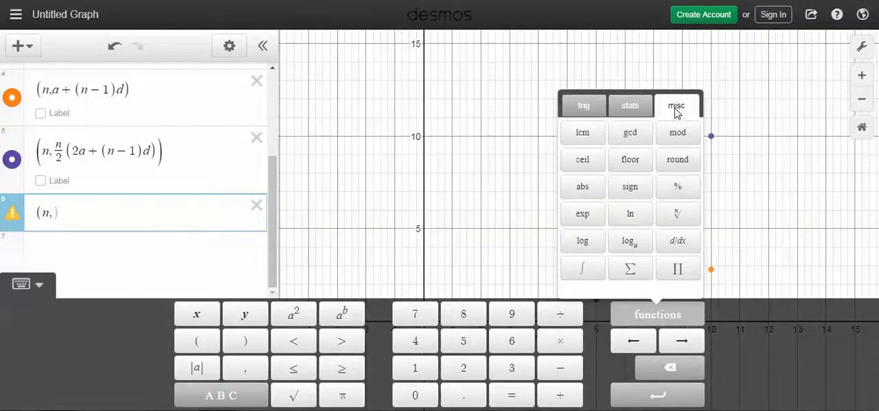
click(630, 268)
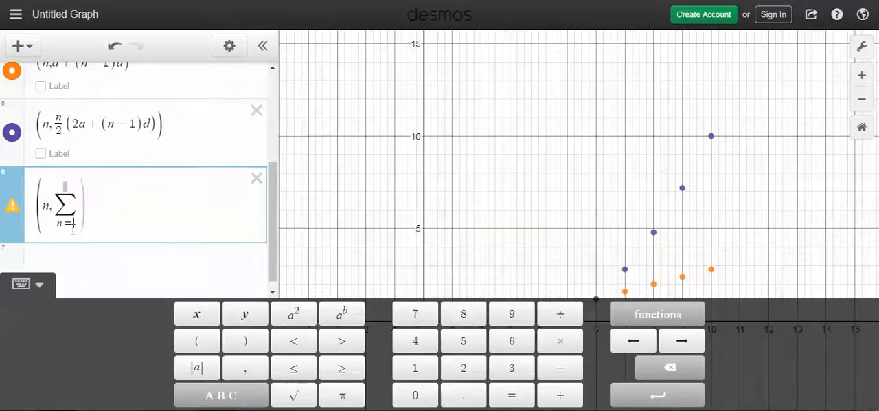
text(1)
click(67, 185)
text(n)
drag(61, 226, 56, 230)
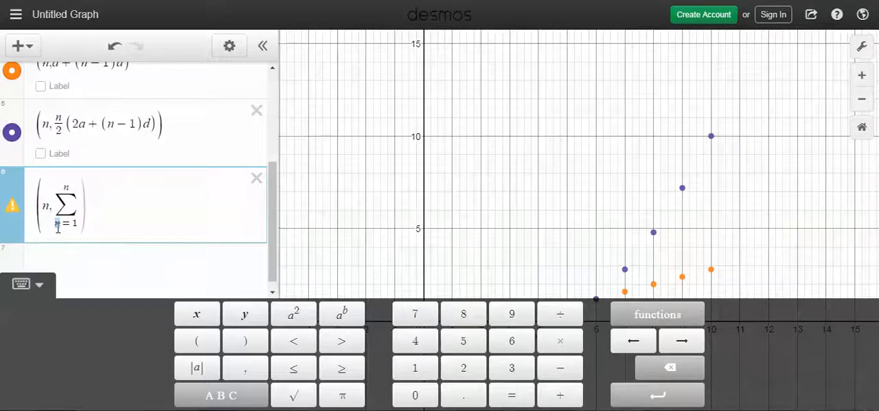
text(m)
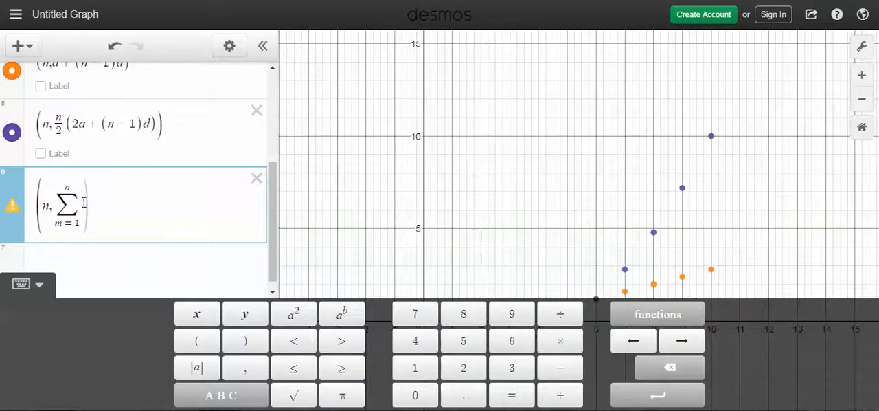
text(()
text(a+)
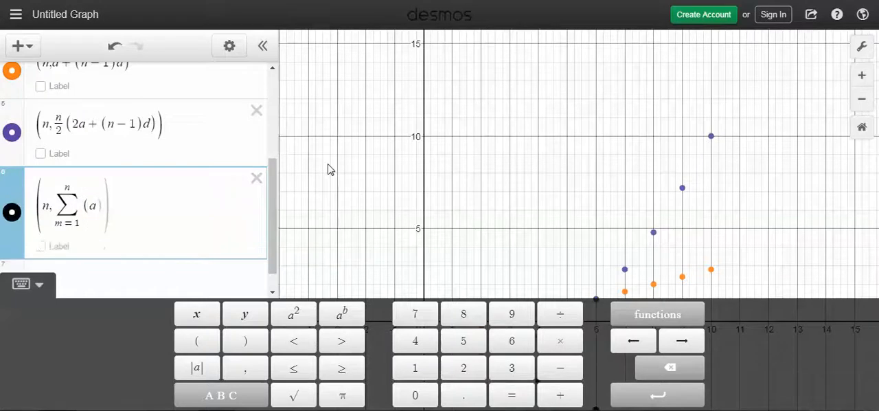
text((m)
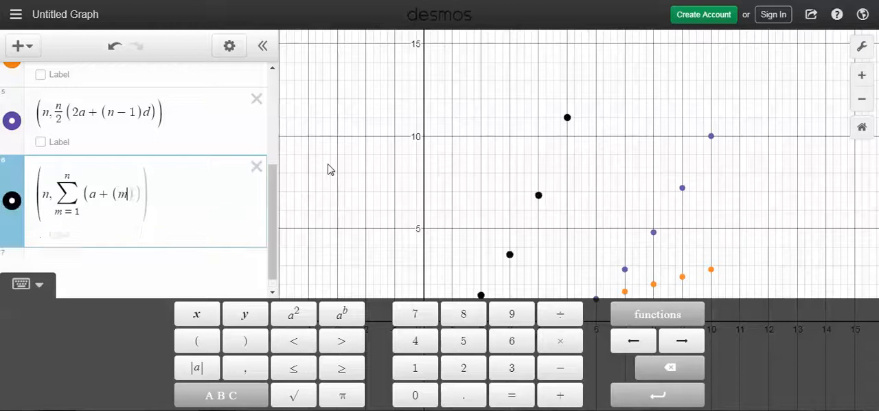
text(-1)
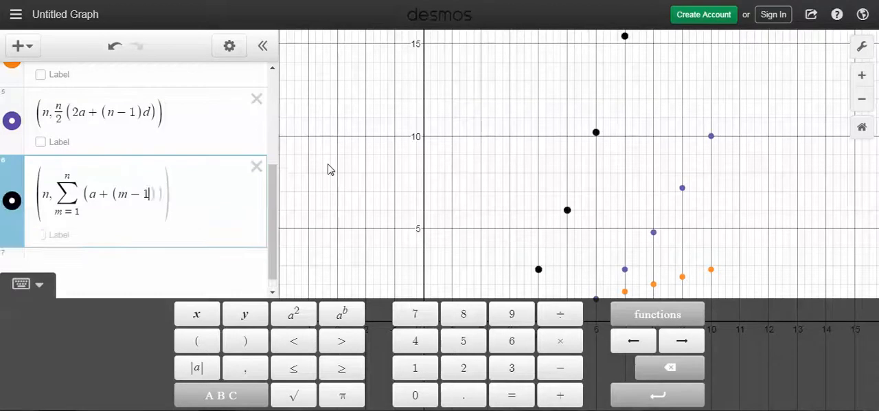
text()d)
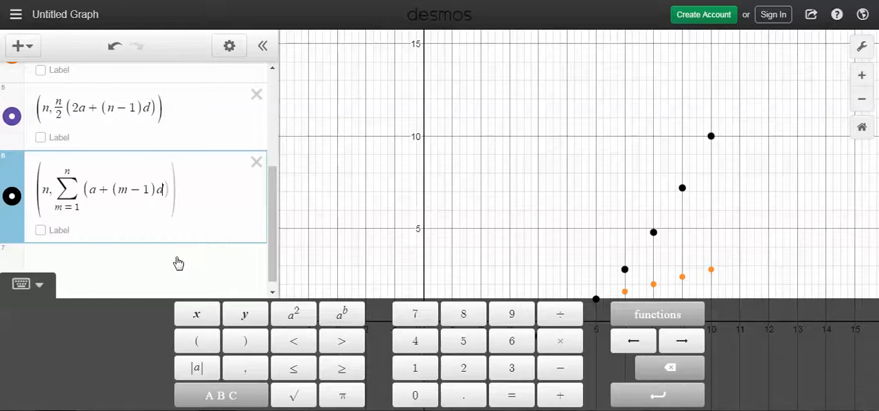
Step: Enter (a+(m-1)d) as the summand to complete the sigma-notation partial-sum points
click(177, 264)
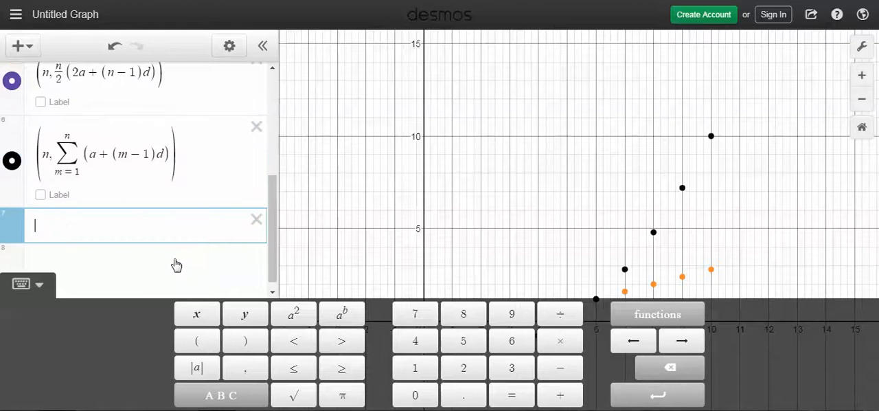
Step: Compare the two partial-sum plots by toggling their visibility, leaving the sigma-notation points hidden and the n/2 formula points shown
click(12, 82)
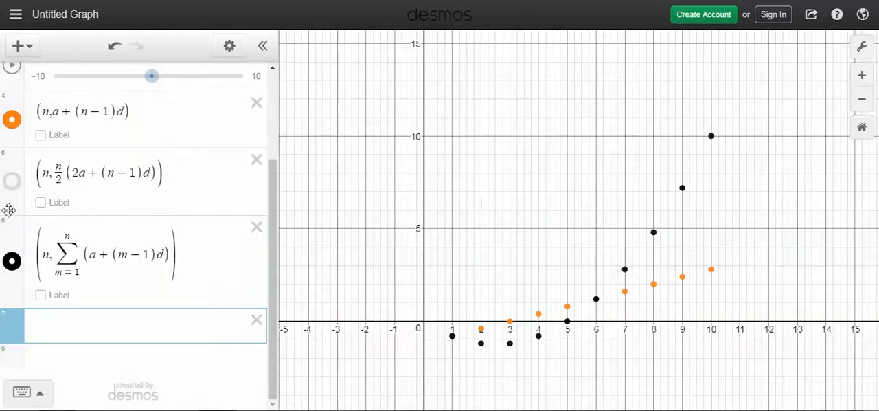
click(12, 263)
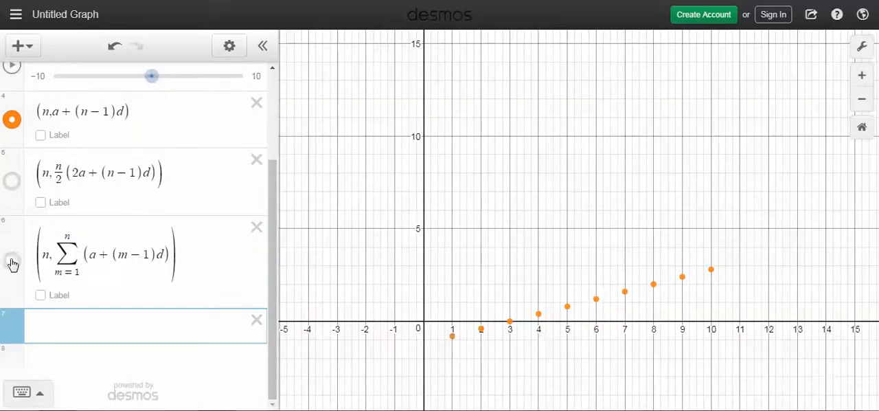
click(12, 263)
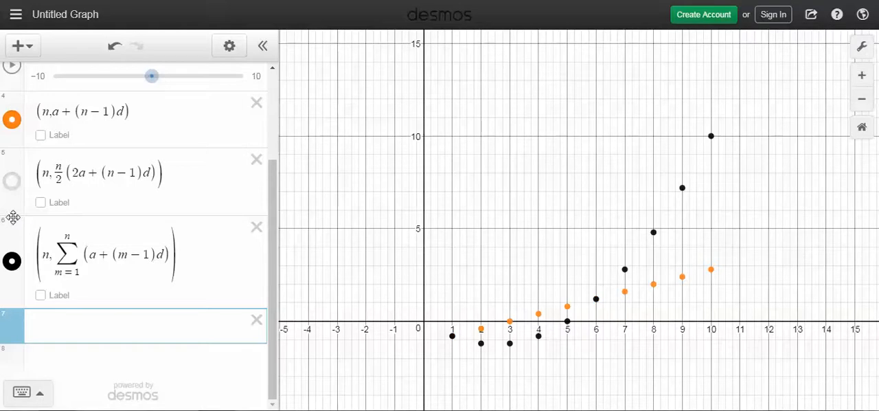
click(13, 263)
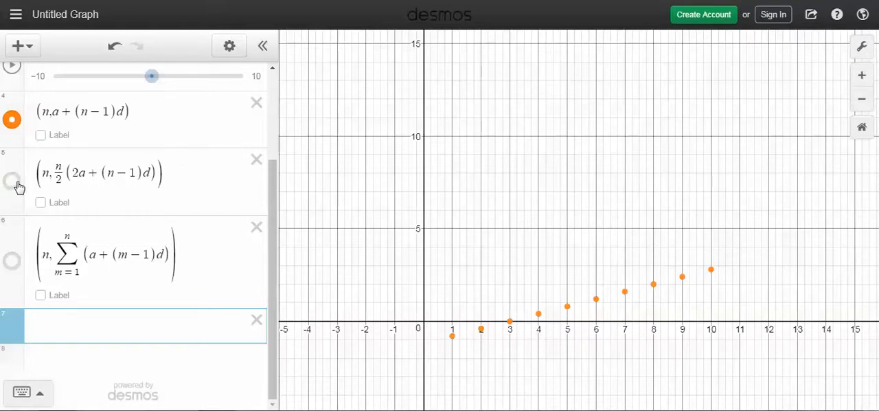
click(12, 181)
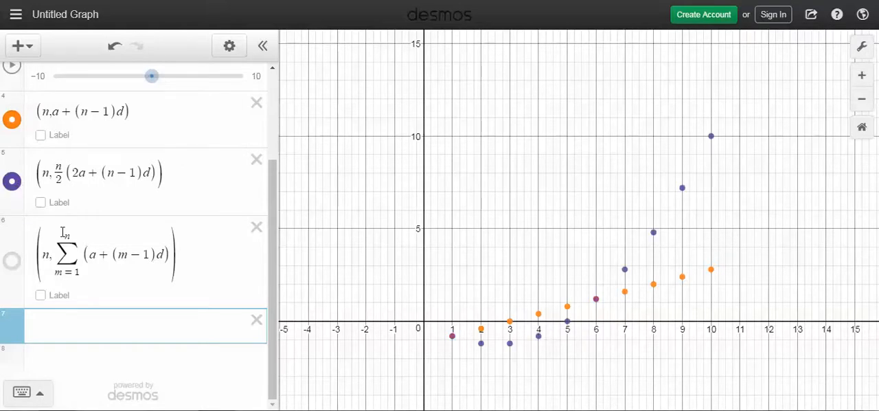